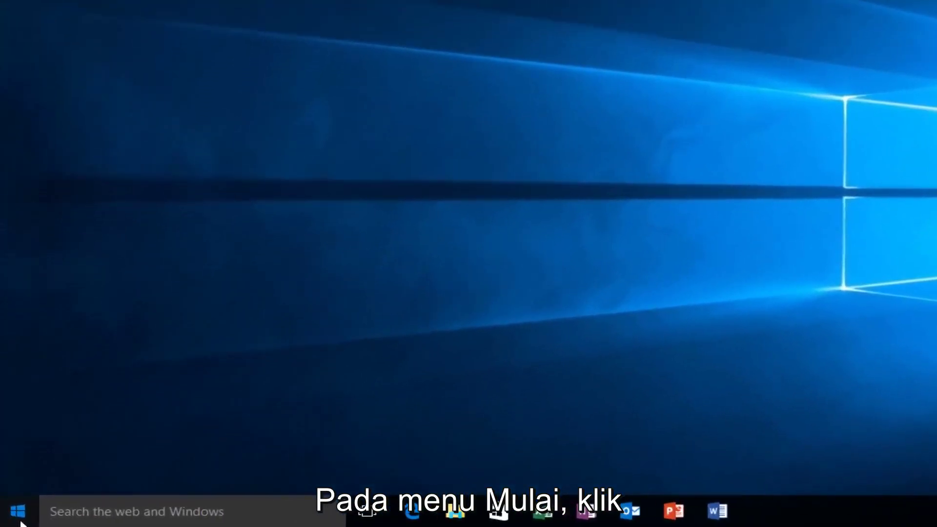
Run regedit as administrator from Start search and approve the User Account Control prompt.
click(15, 523)
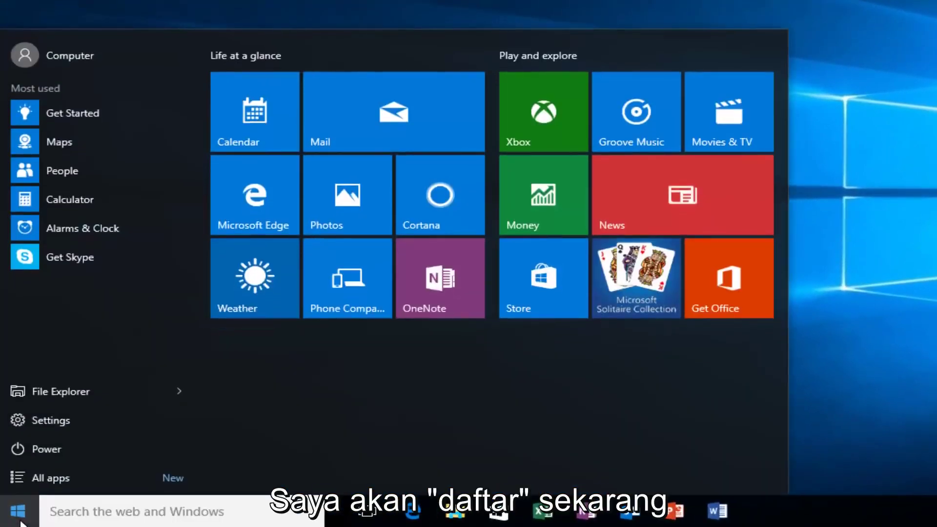
text(regedit)
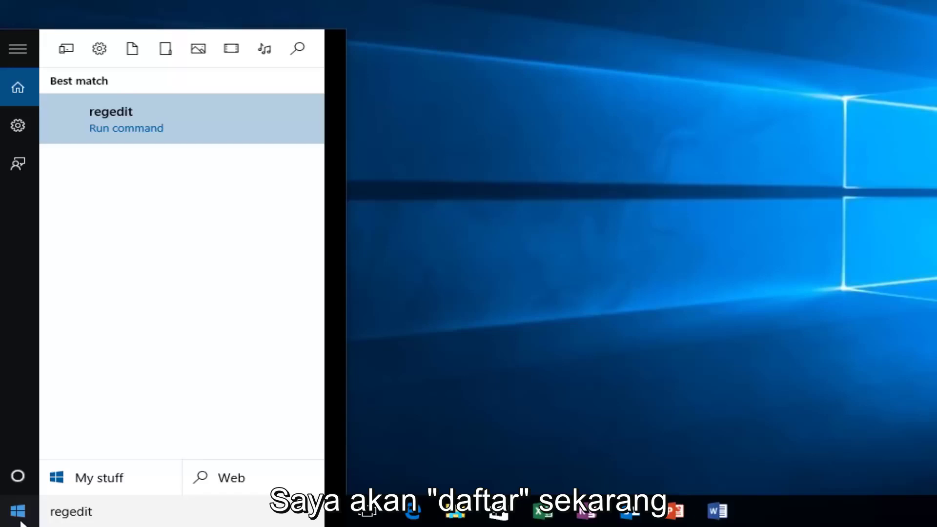
right_click(140, 118)
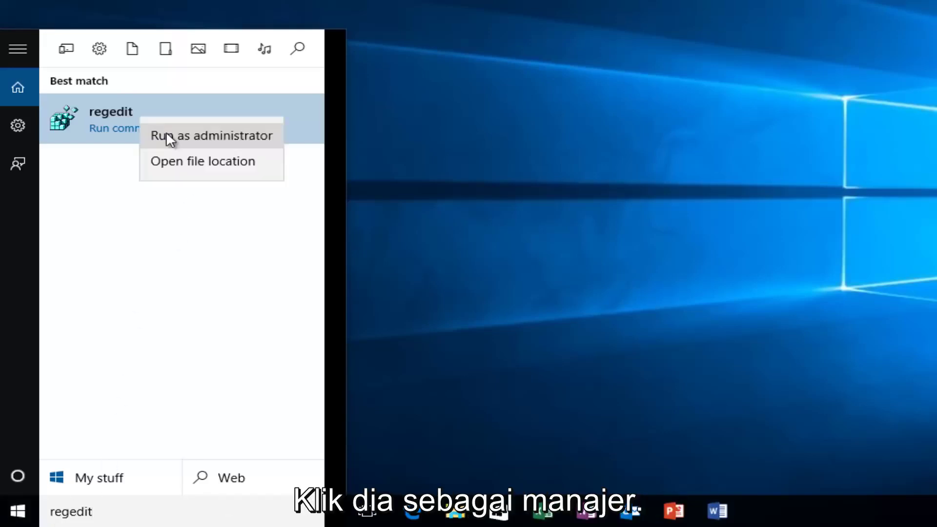
click(166, 133)
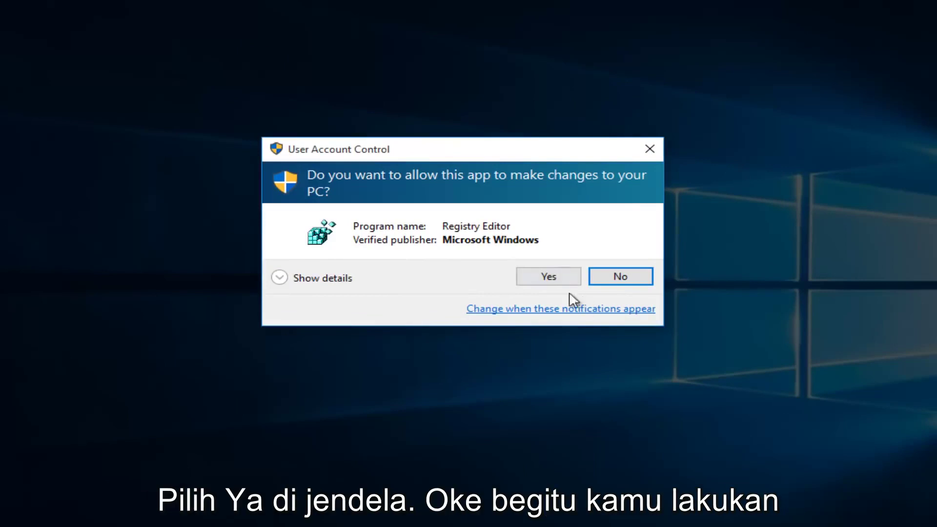
click(543, 274)
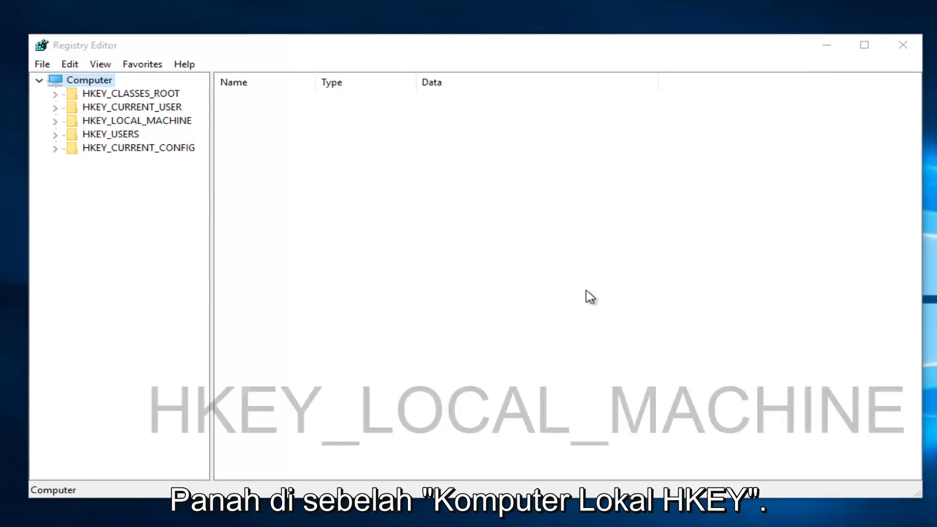
Navigate the key tree to HKEY_LOCAL_MACHINE\SYSTEM\ControlSet001\Services\Ndu to list its values.
click(55, 121)
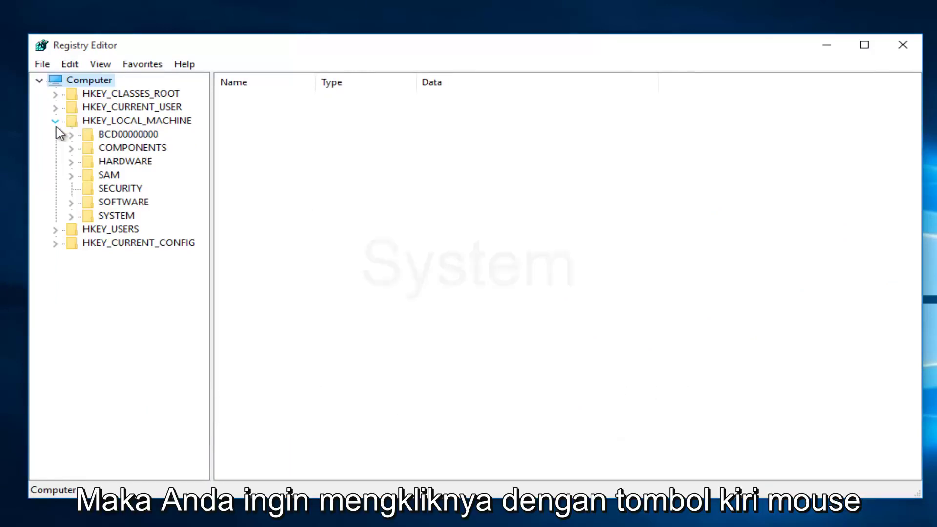
click(71, 216)
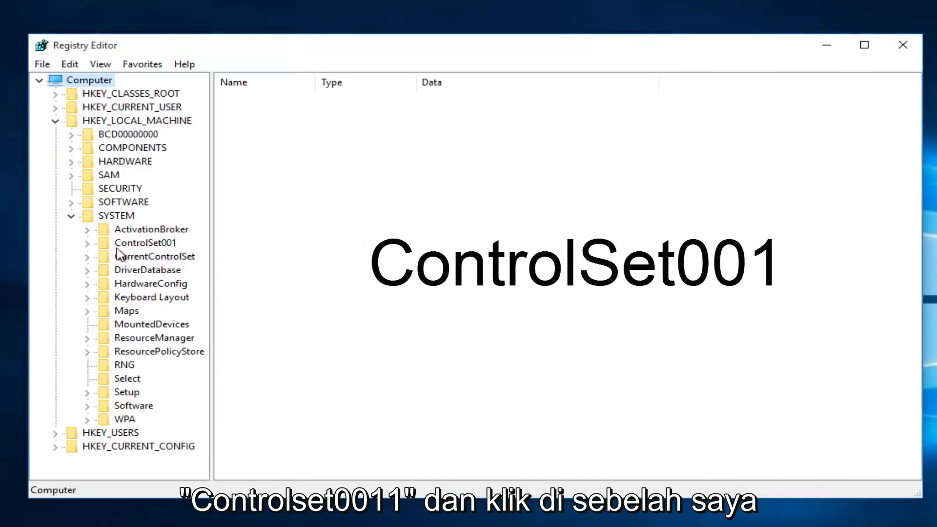
click(88, 245)
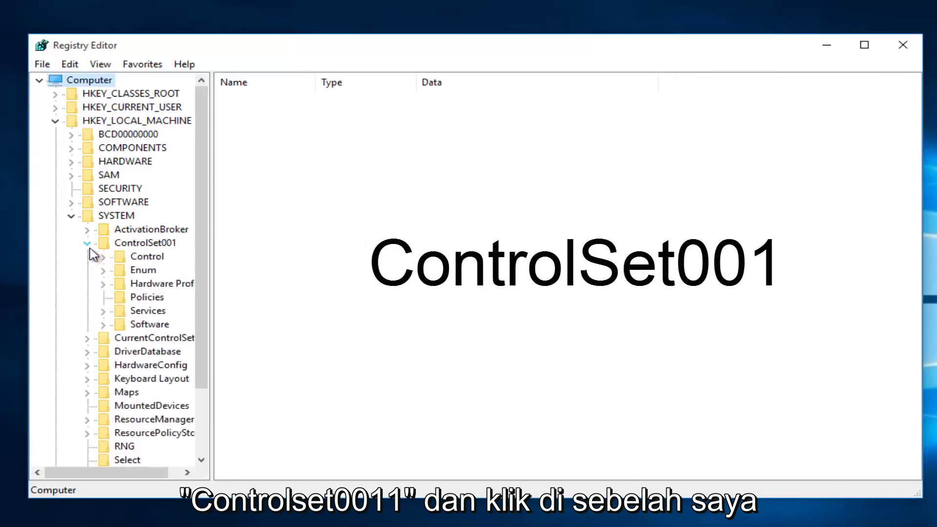
drag(211, 78, 345, 88)
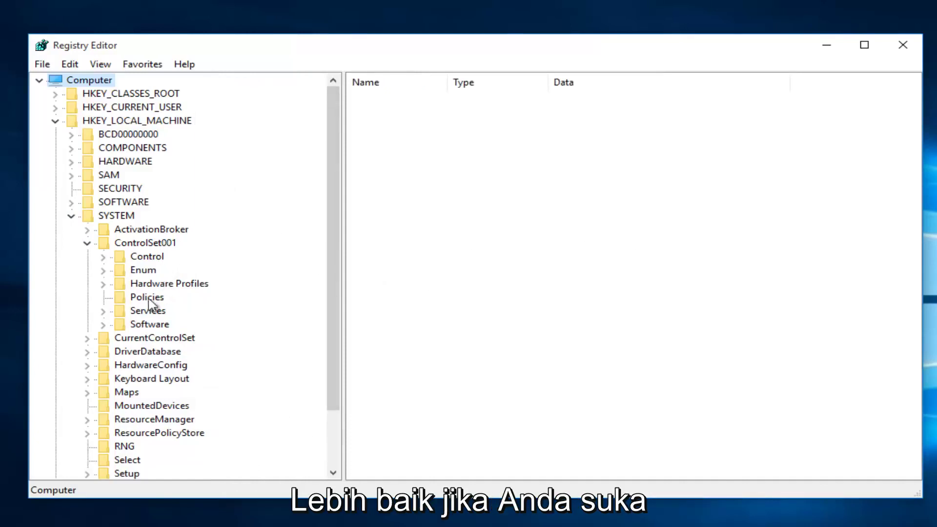
click(102, 312)
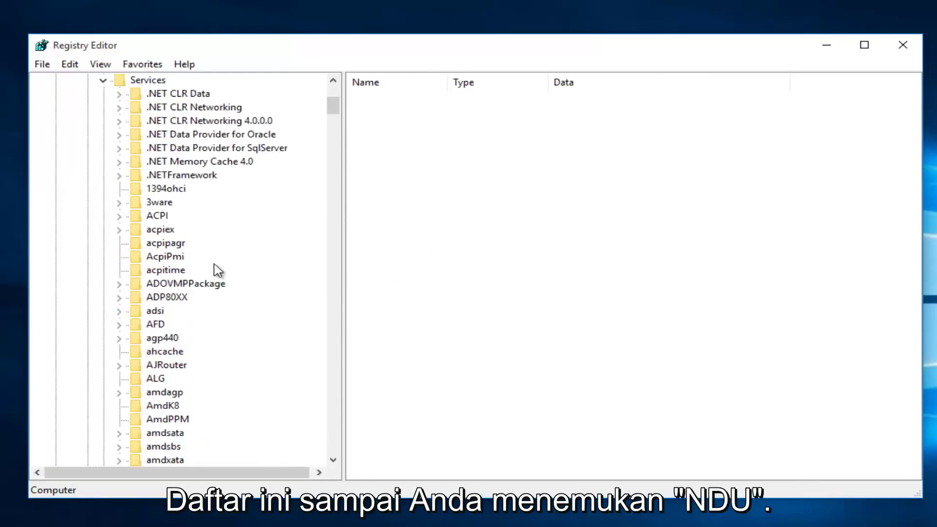
drag(333, 105, 313, 269)
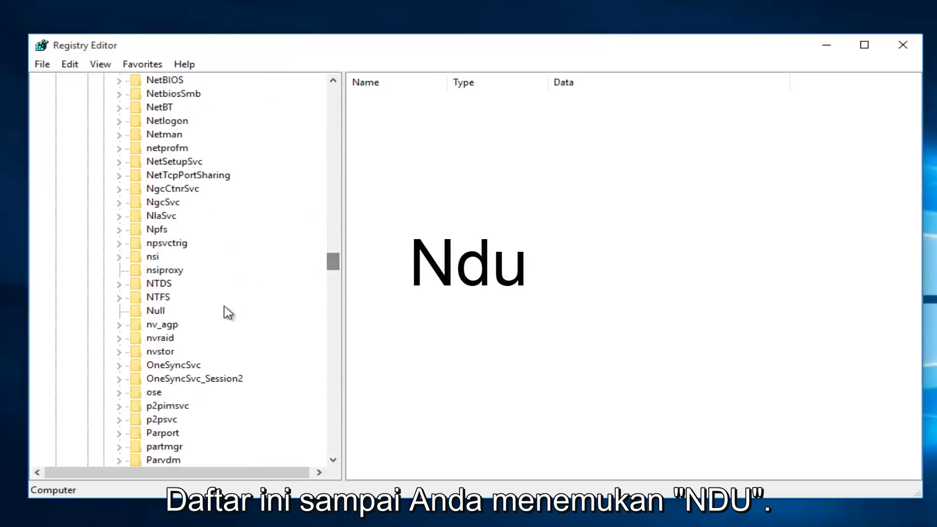
scroll(168, 227, up, 5)
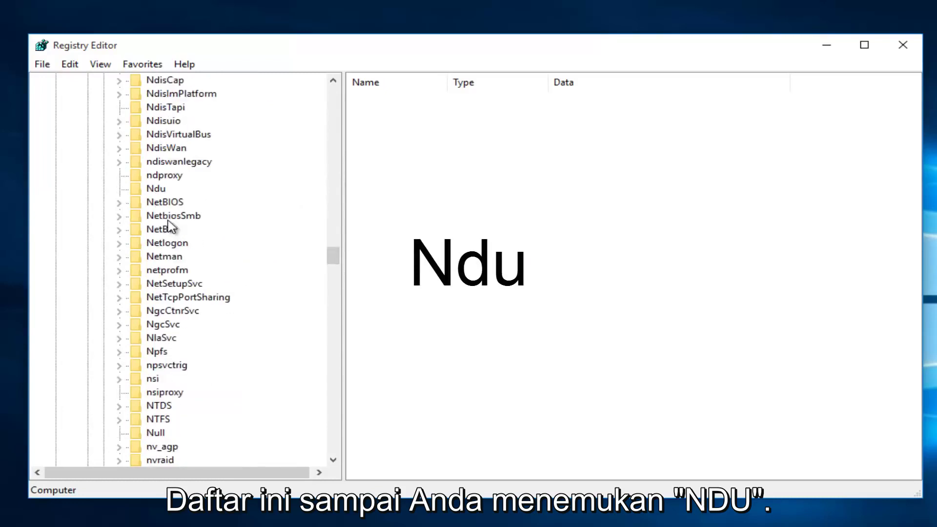
scroll(168, 227, up, 1)
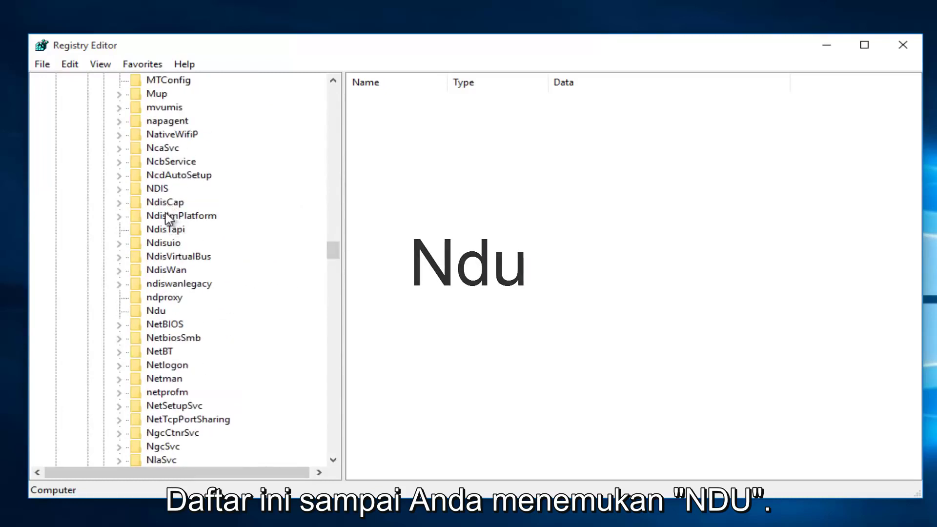
click(157, 312)
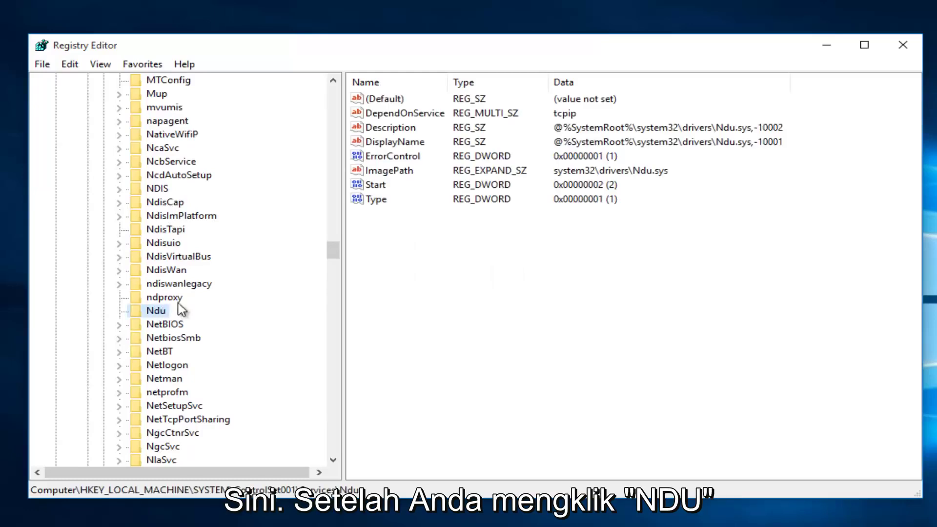
Change the Ndu Start DWORD value data from 2 to 4.
click(376, 187)
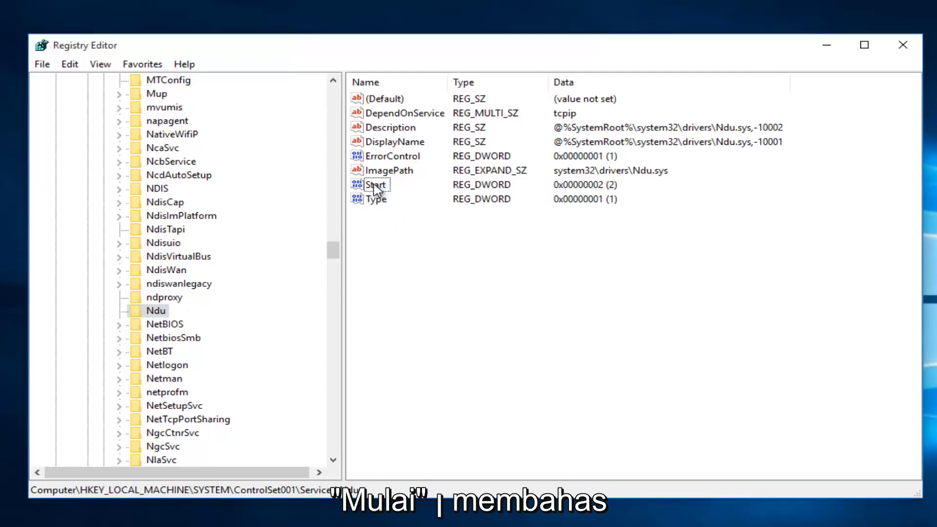
right_click(376, 187)
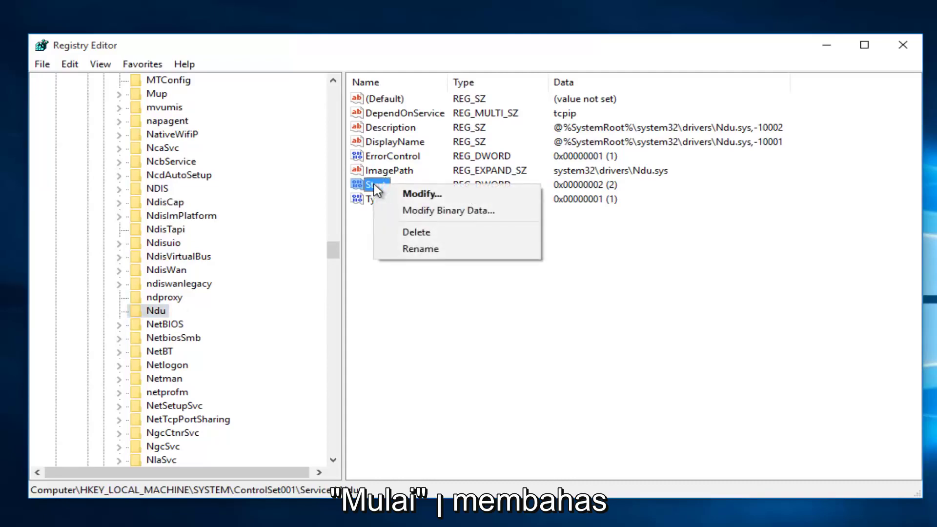
click(412, 193)
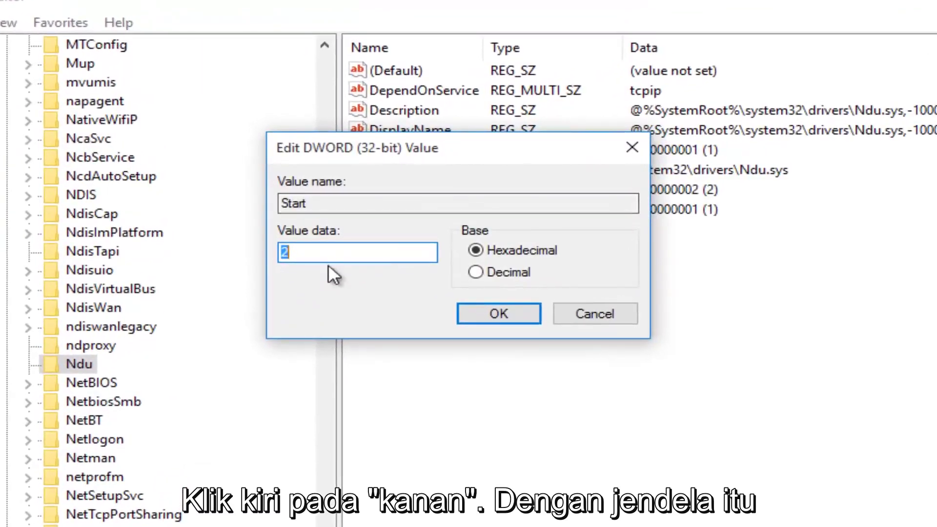
click(303, 257)
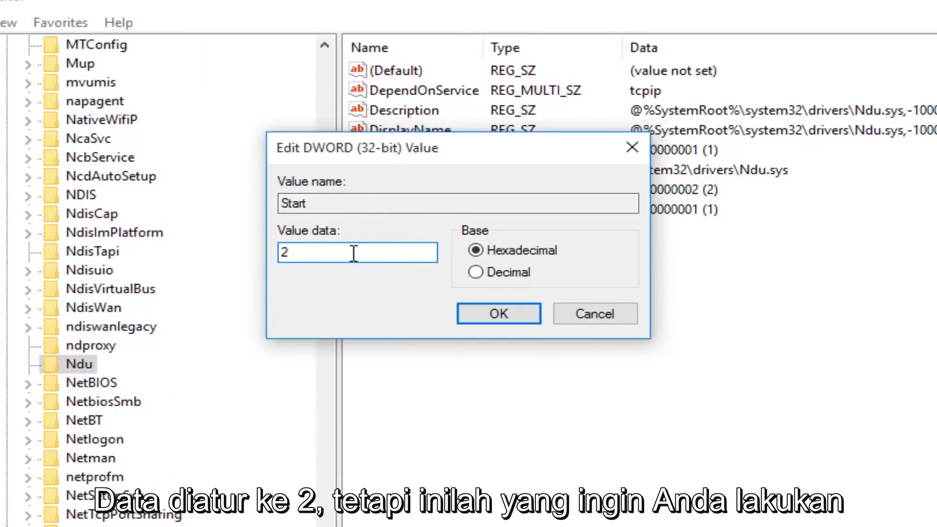
drag(354, 253, 269, 255)
text(4)
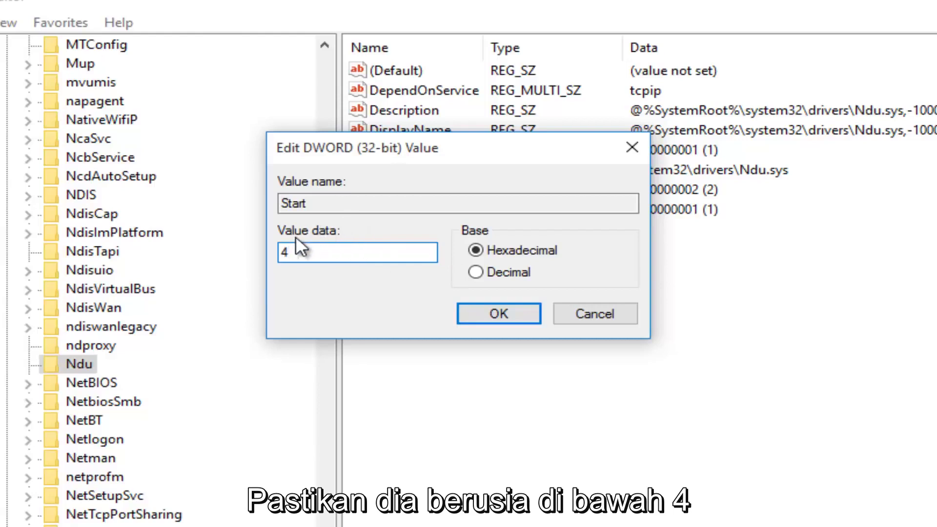
click(501, 315)
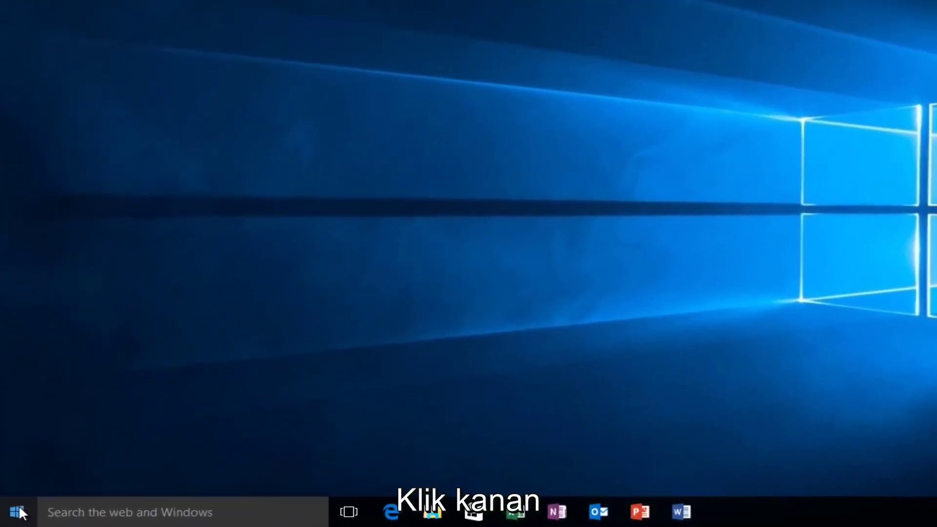
Open the Services console by running services.msc from the Run box.
right_click(20, 512)
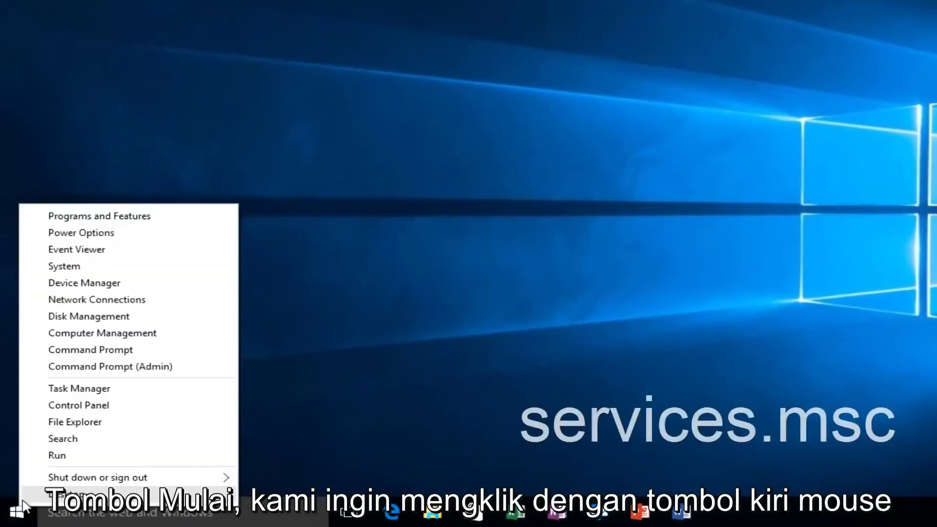
click(54, 457)
text(se)
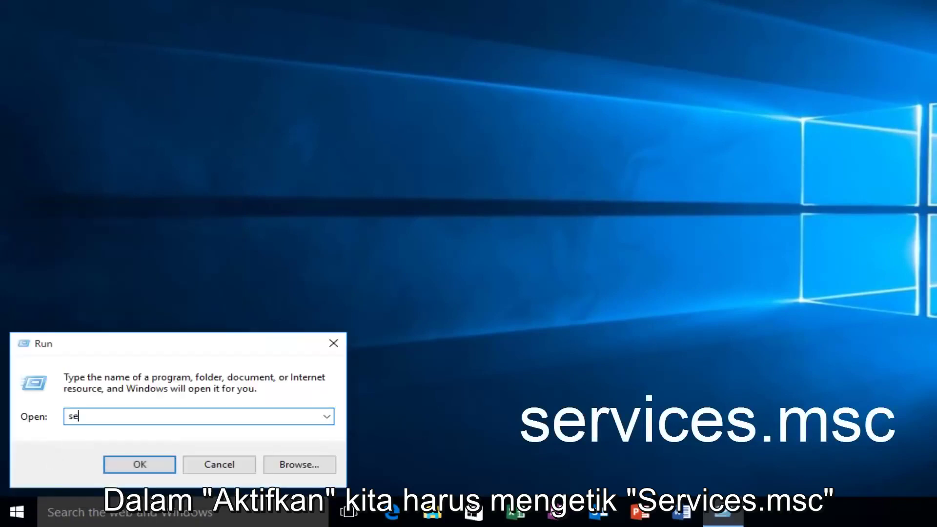
text(rvices.)
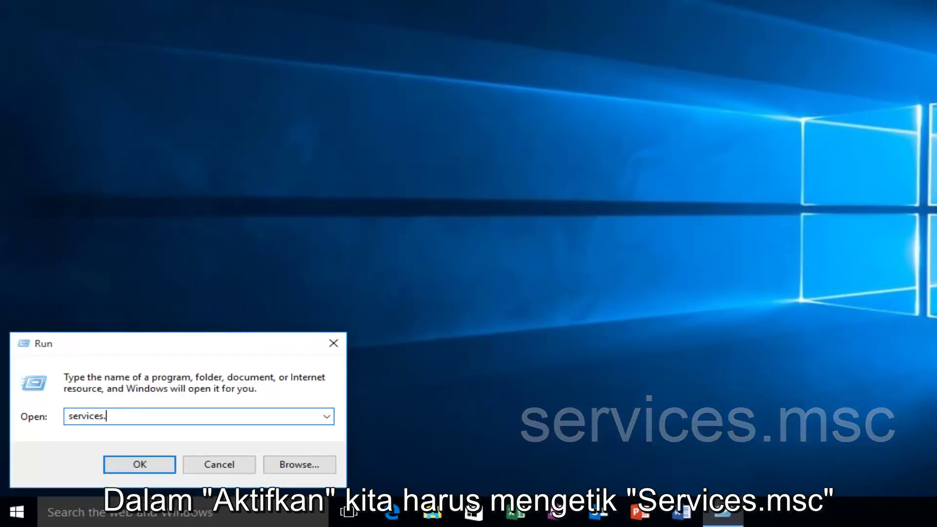
text(msc)
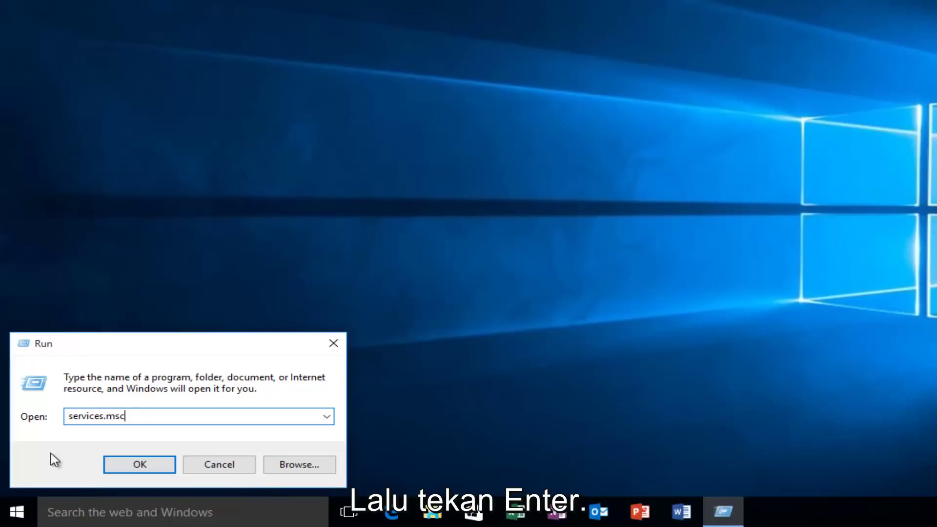
key(Return)
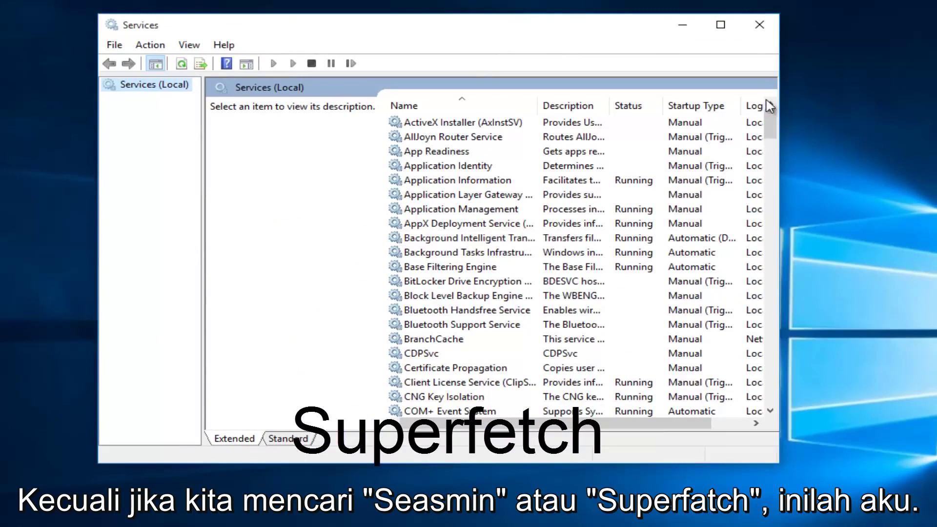
Find Superfetch in the services list and stop the running service.
drag(775, 170, 770, 303)
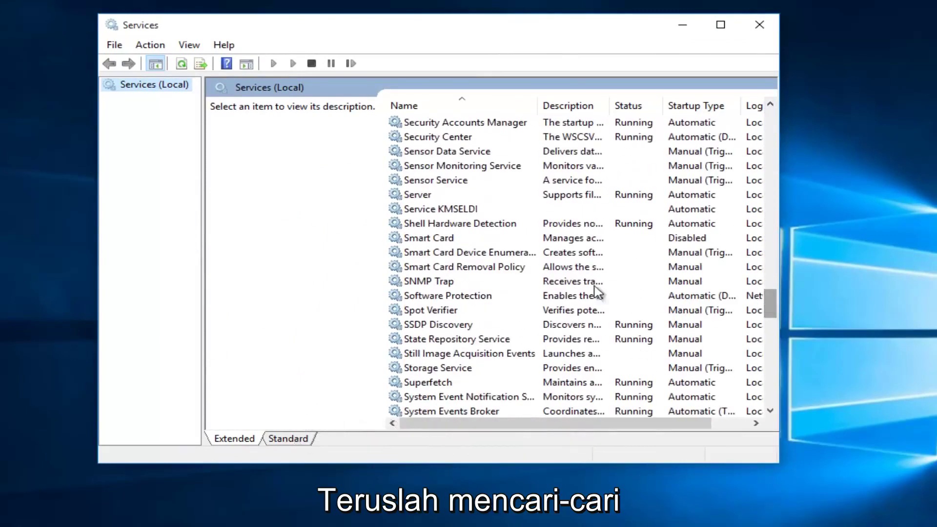
scroll(443, 240, up, 3)
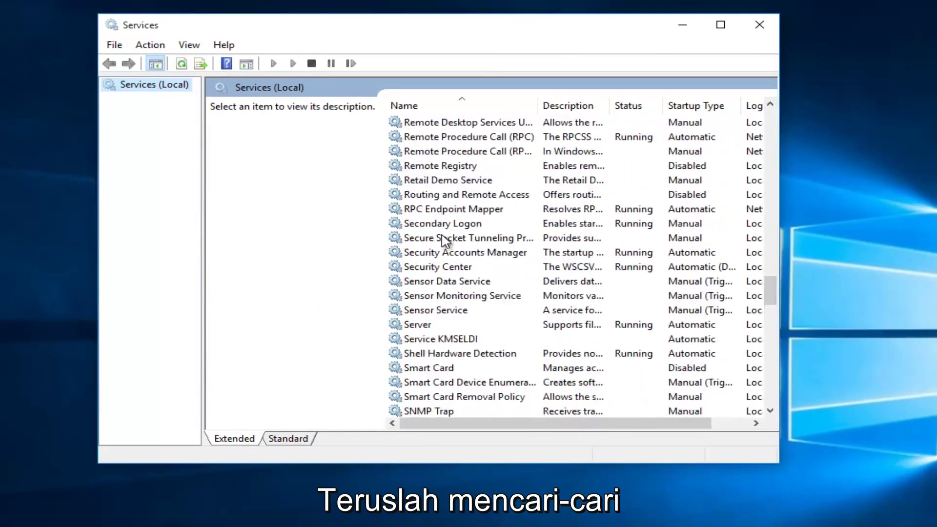
scroll(444, 239, down, 3)
scroll(443, 239, down, 1)
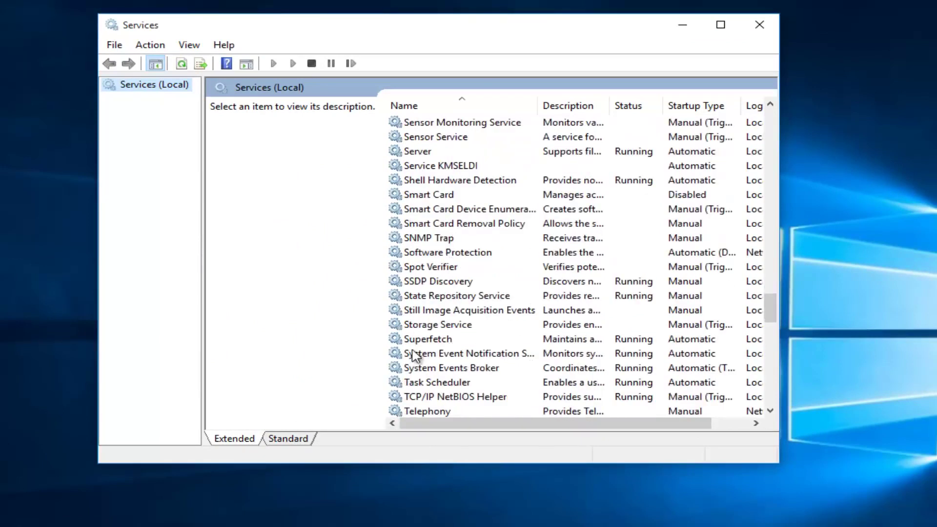
click(429, 340)
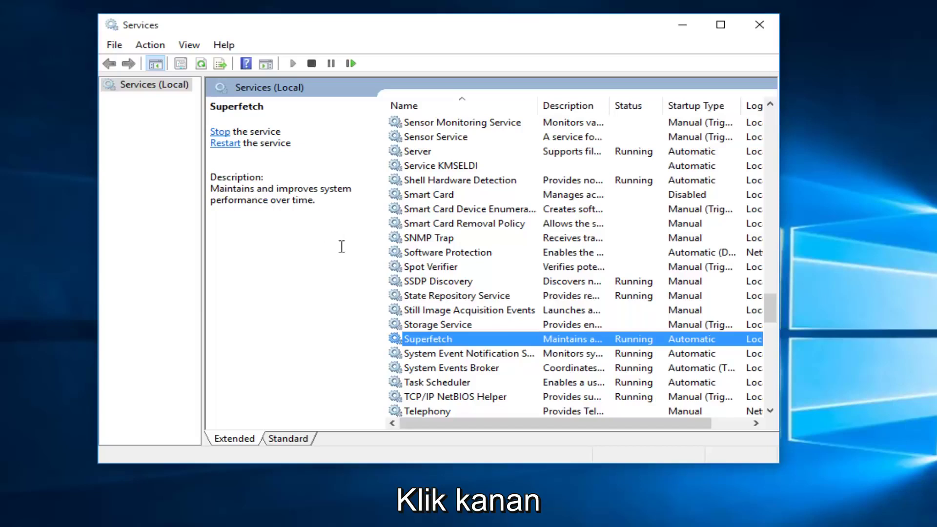
right_click(429, 339)
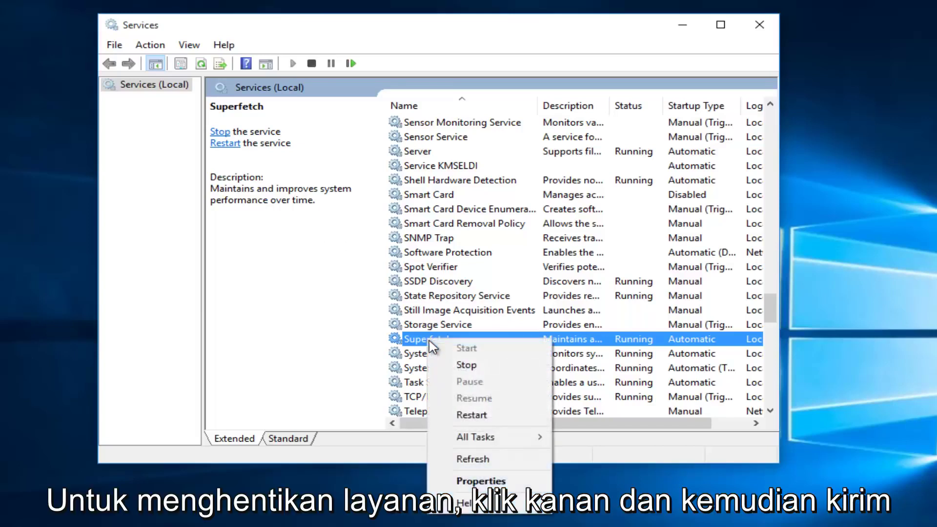
click(462, 365)
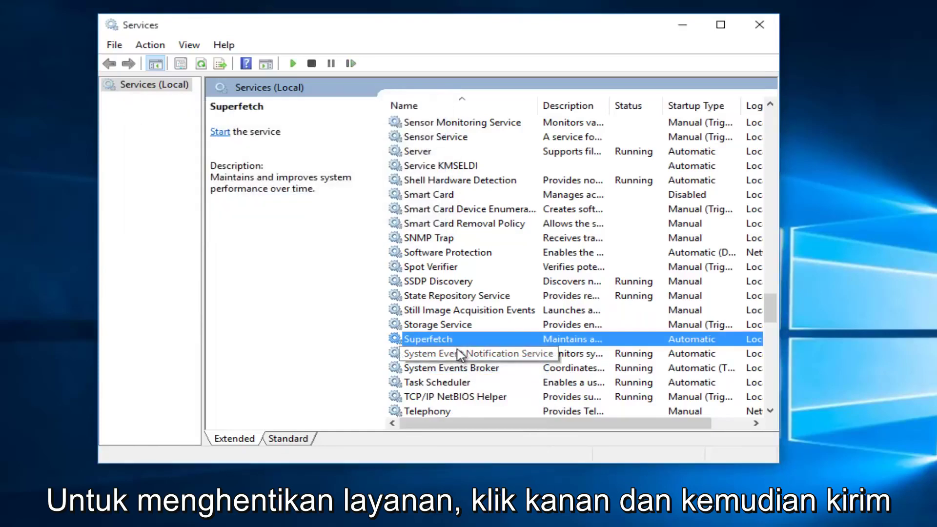
Set Superfetch's startup type to Disabled in its properties, apply and close.
double_click(427, 343)
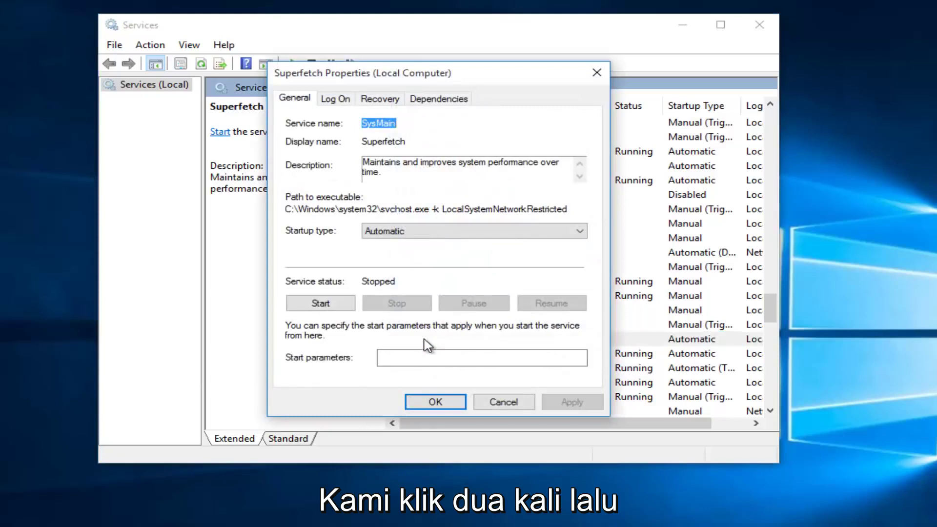
click(582, 234)
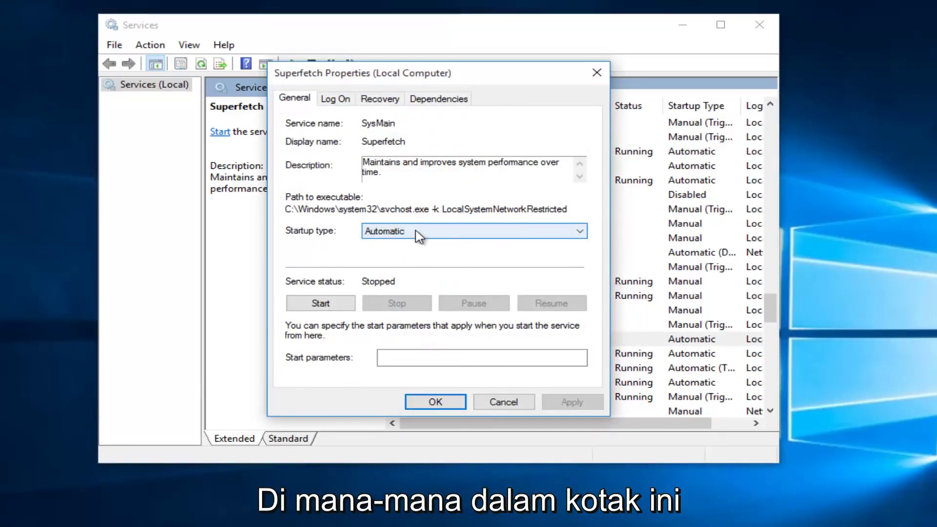
drag(416, 235, 378, 278)
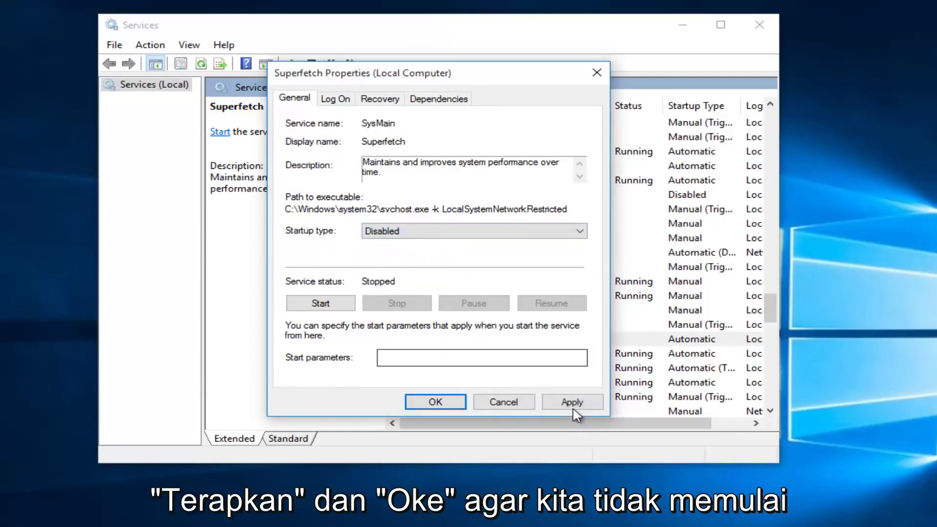
click(573, 407)
click(441, 403)
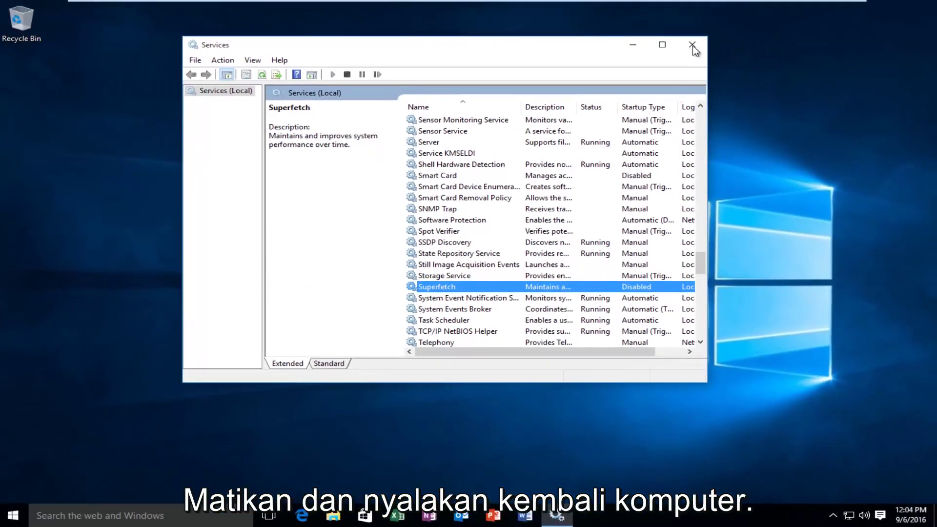
Close the Services window.
click(693, 46)
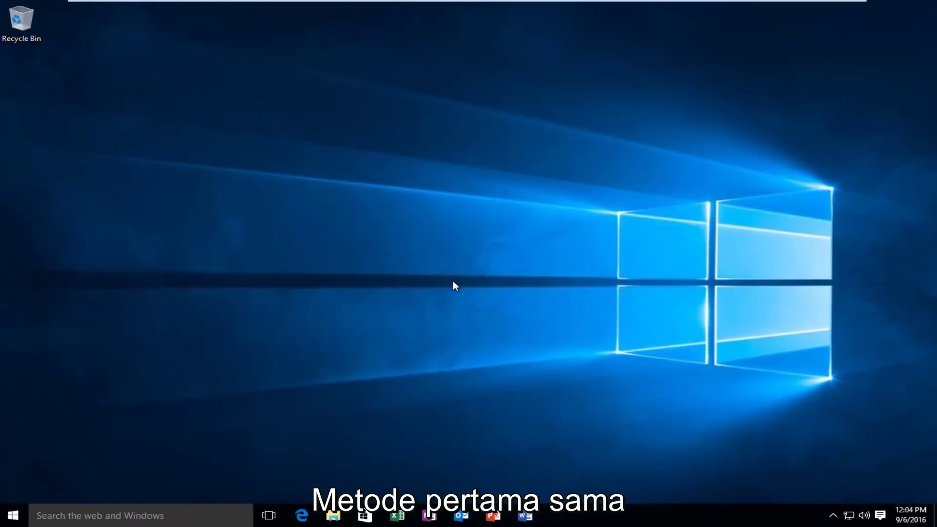